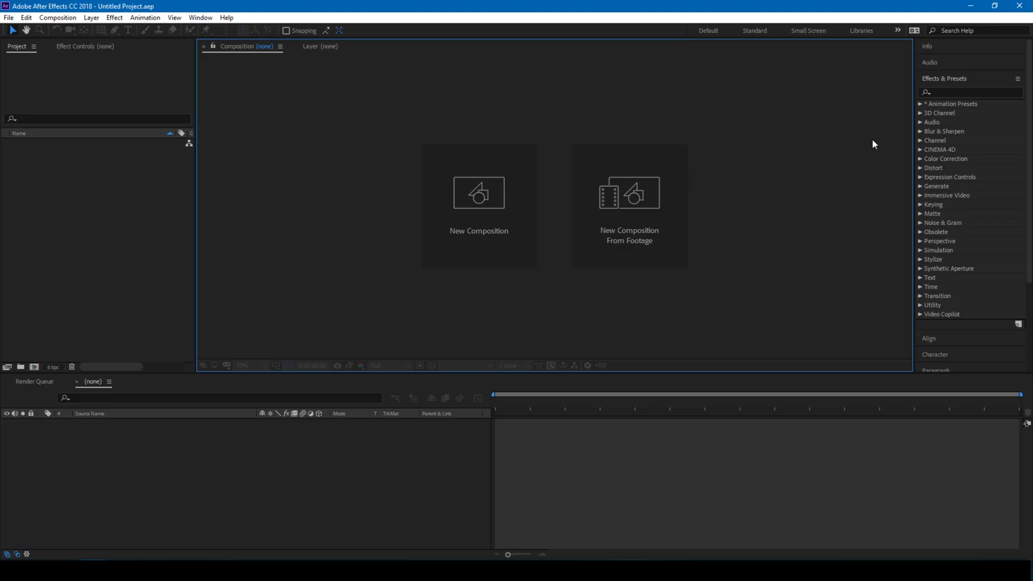
- Create a 1920×1080, 29.97 fps composition named 'Scribble Animation' with a black background
click(476, 205)
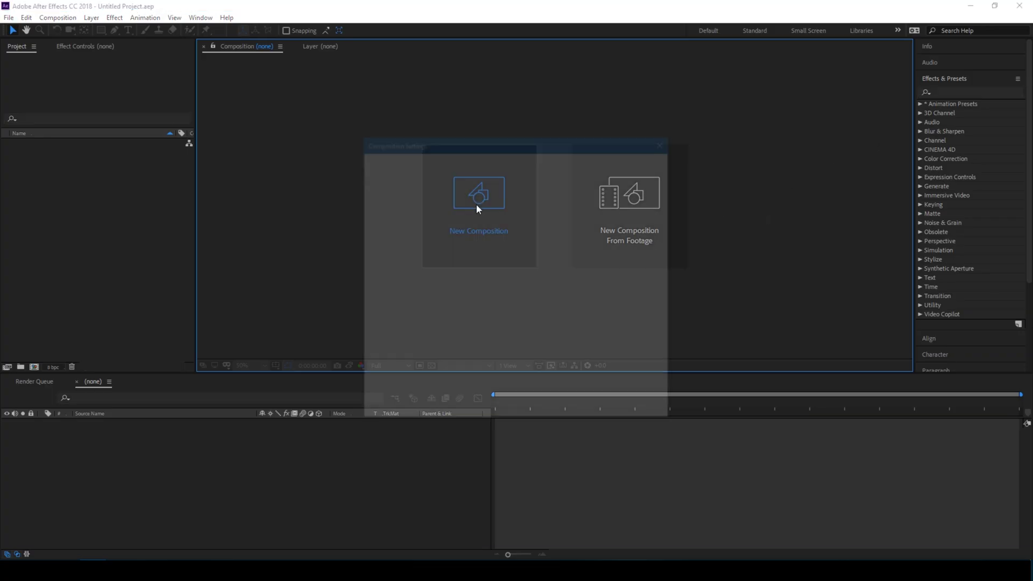
text(Scri)
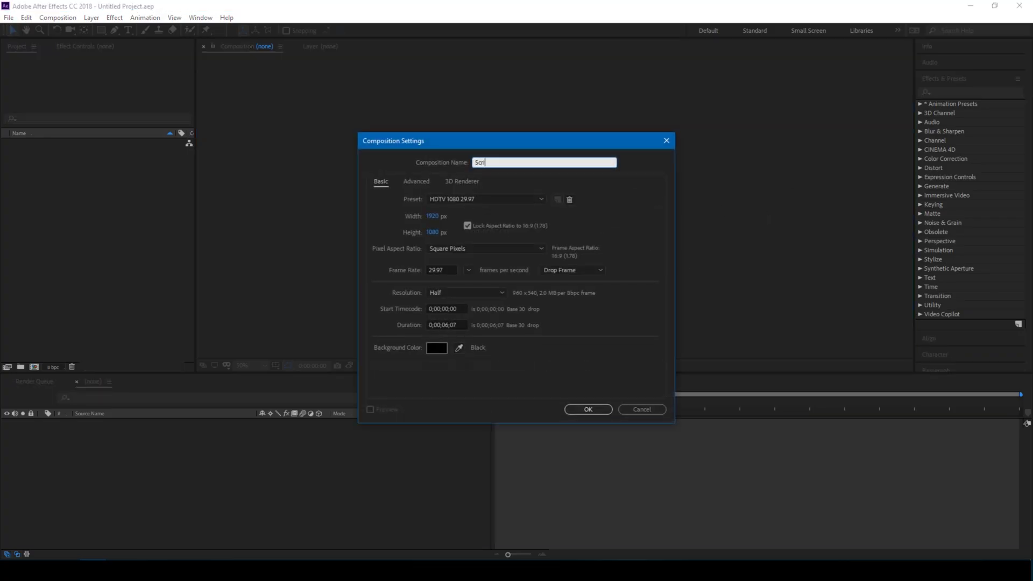
text(bble Animation)
click(444, 319)
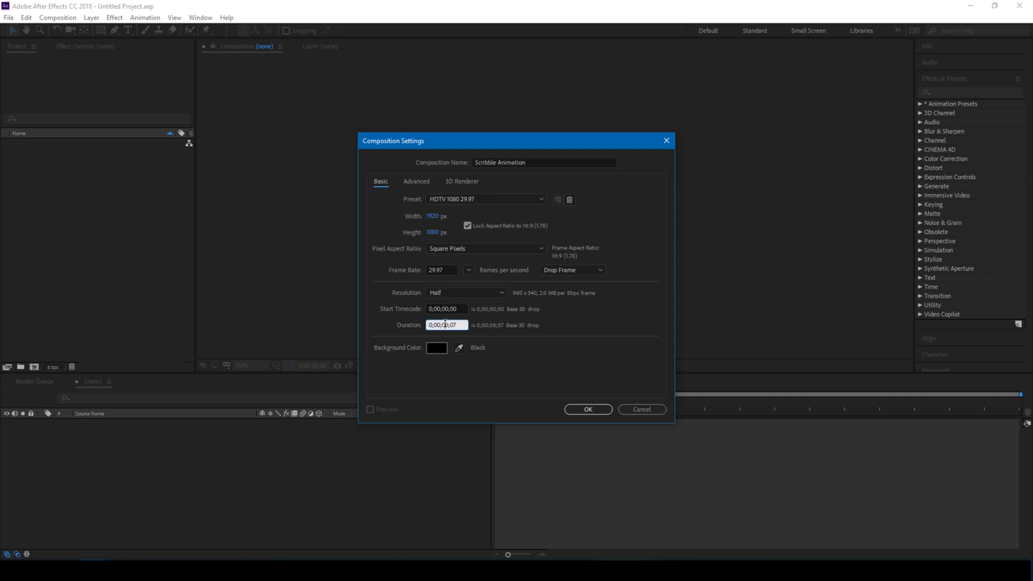
click(576, 410)
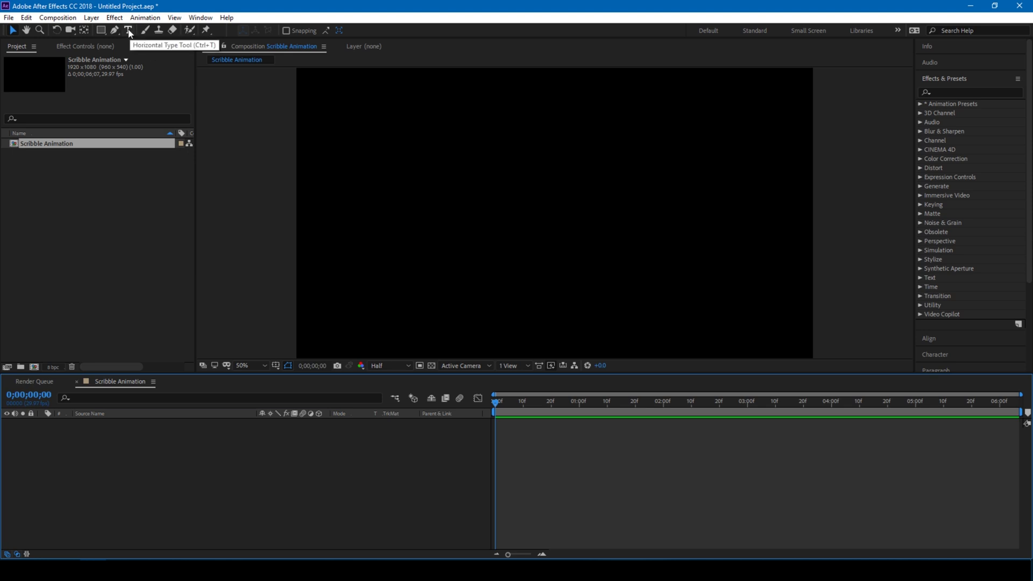
- Add a white bold Arial text layer reading 'SCRIBBLE' and move it to the frame centre
click(129, 31)
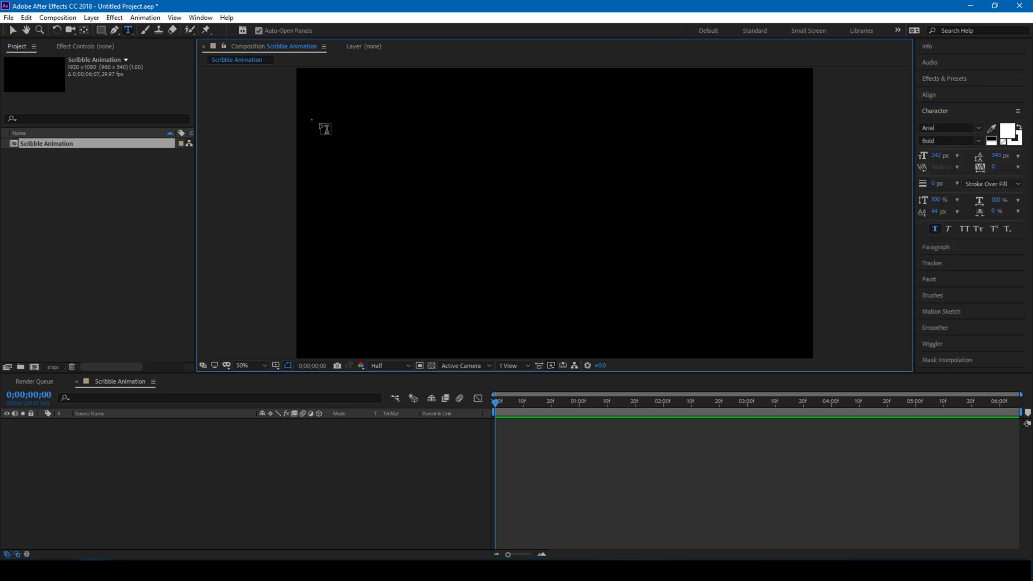
drag(311, 120, 787, 314)
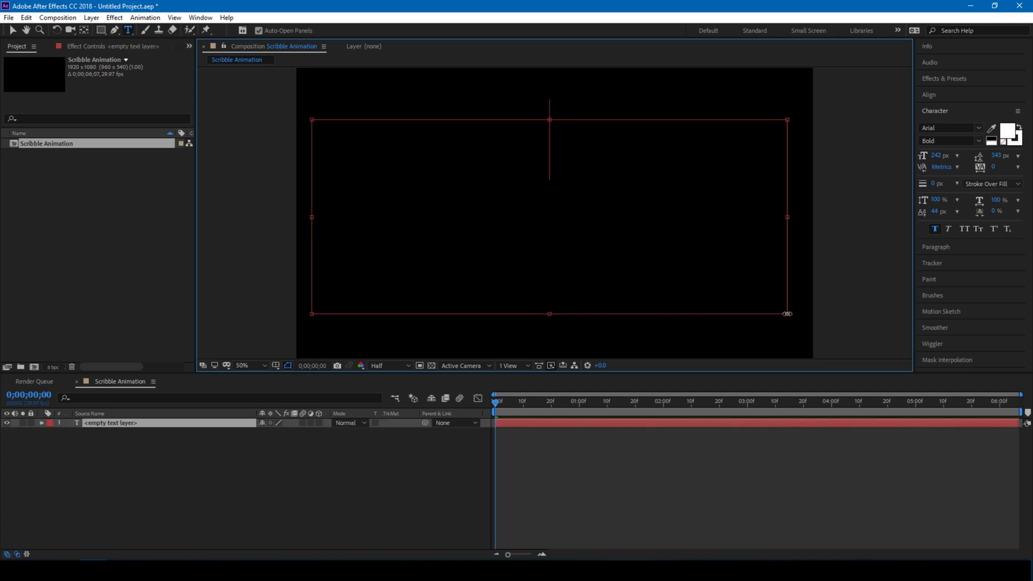
text(S)
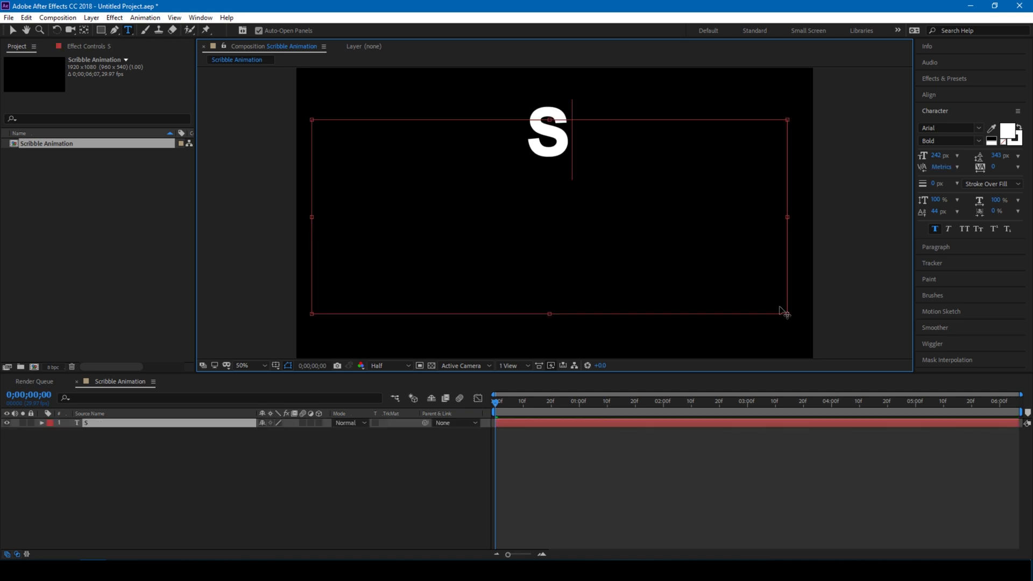
text(CRIBBLE)
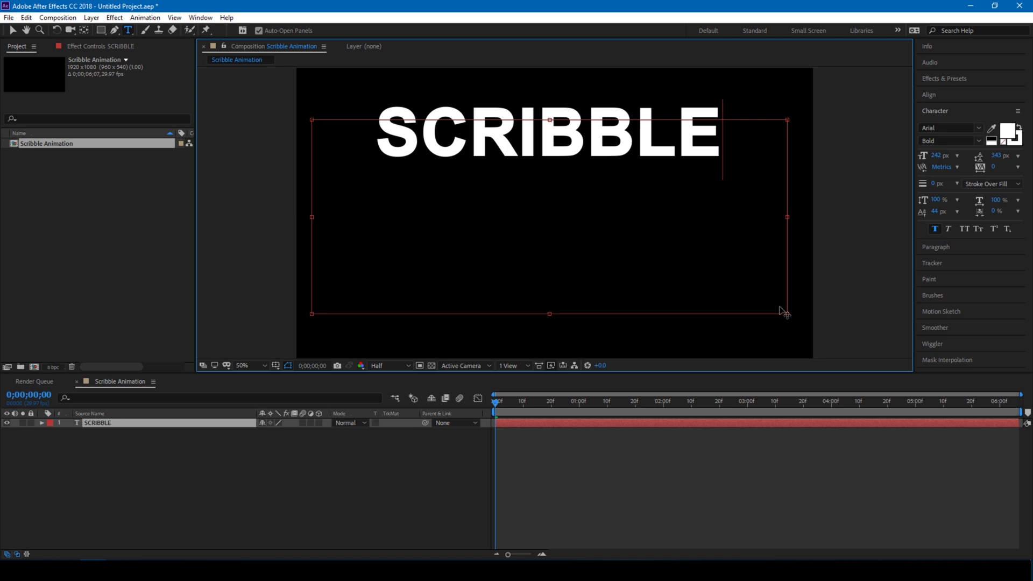
click(12, 30)
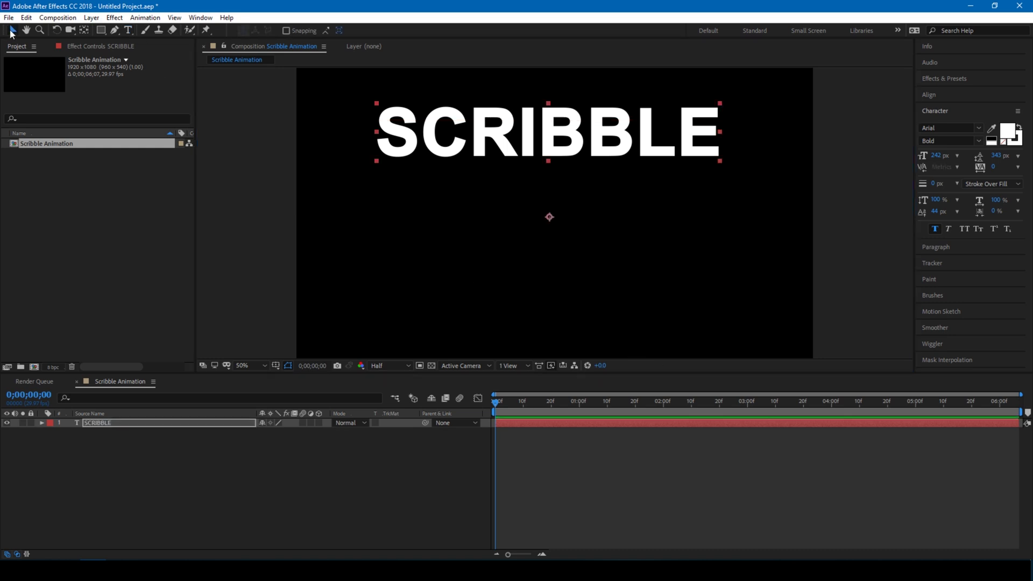
mouse_move(487, 135)
mouse_down()
mouse_move(501, 229)
mouse_move(512, 218)
mouse_up()
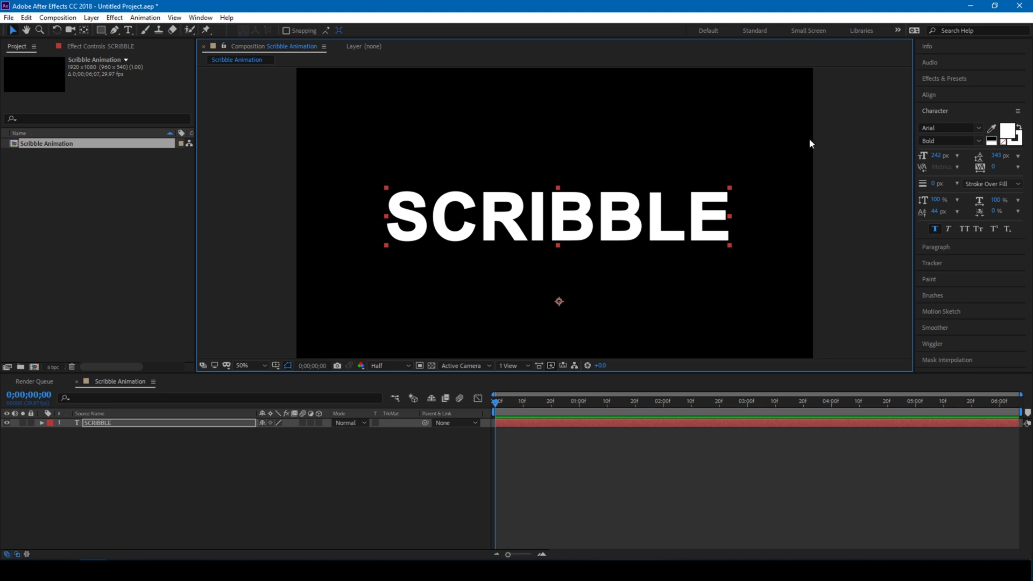
- Search Effects & Presets for 'Scribble' and drag Generate > Scribble onto the SCRIBBLE layer
click(934, 79)
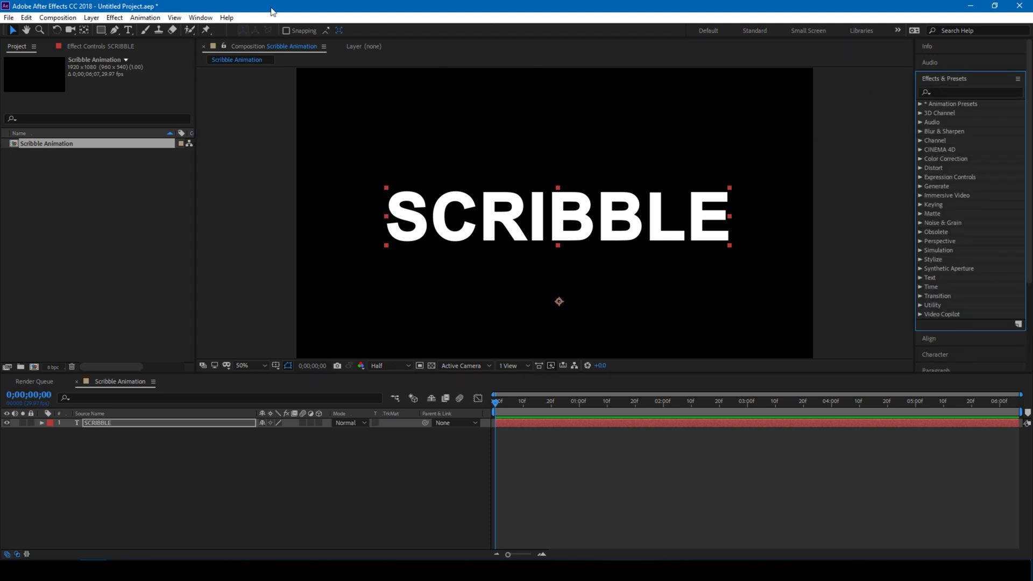
click(201, 17)
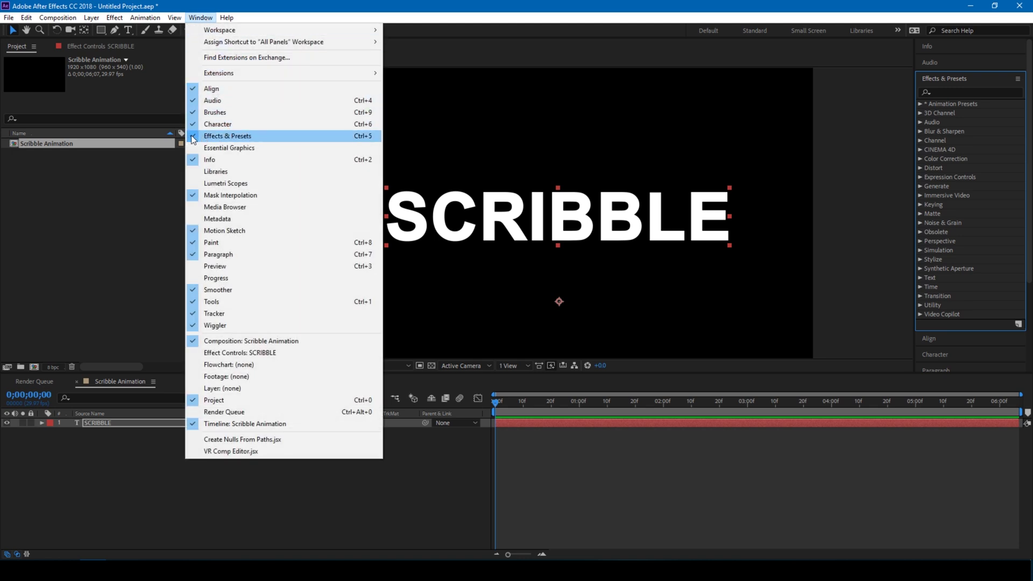
click(226, 17)
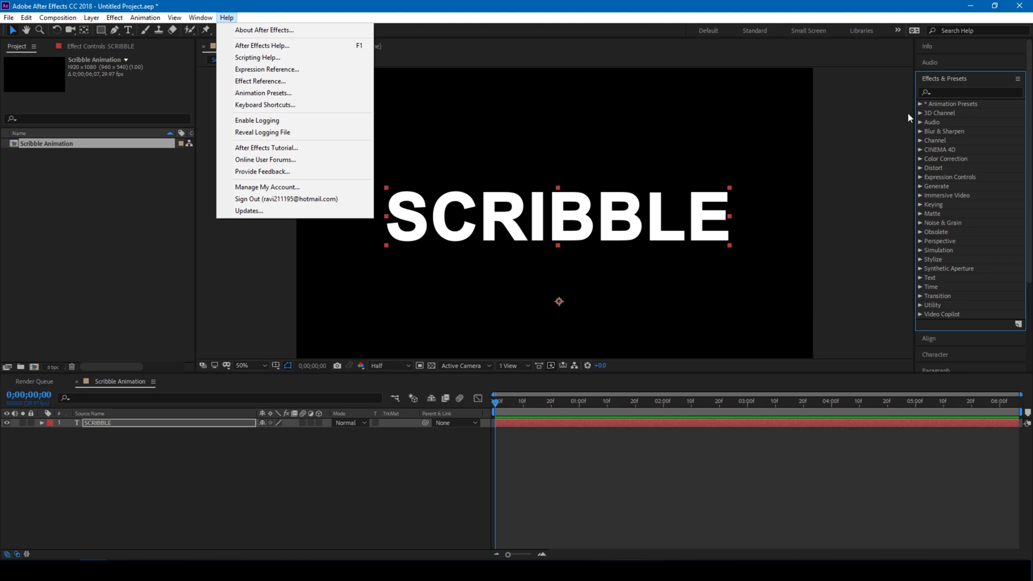
click(957, 92)
text(Scribble)
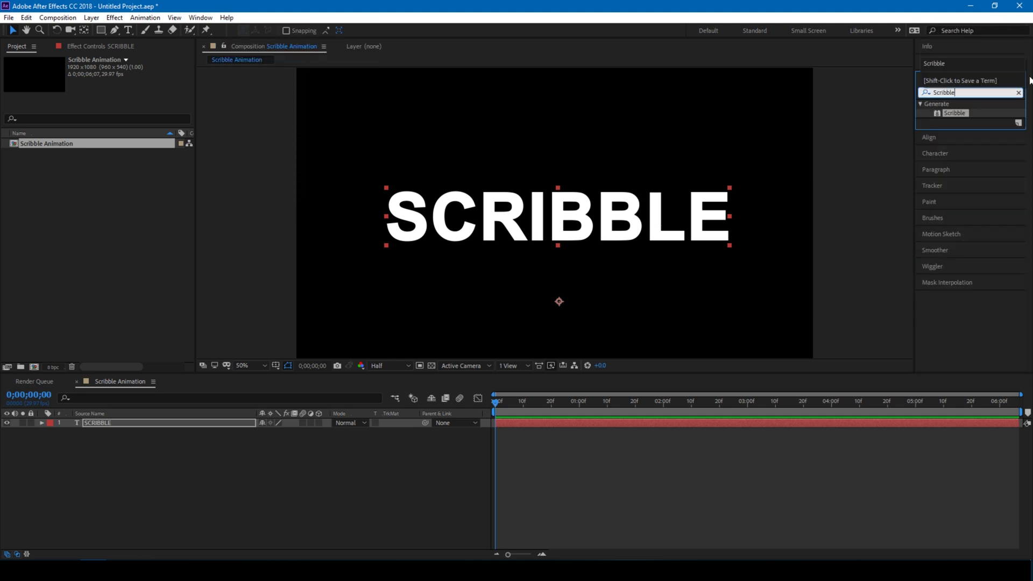
click(958, 113)
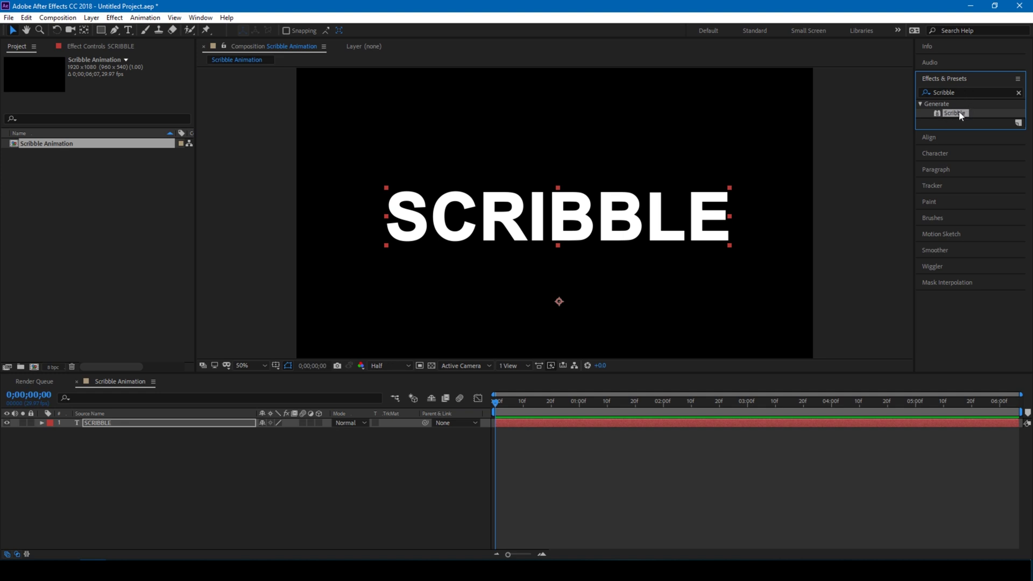
mouse_move(960, 114)
mouse_down()
mouse_move(440, 195)
mouse_move(143, 354)
mouse_move(95, 427)
mouse_up()
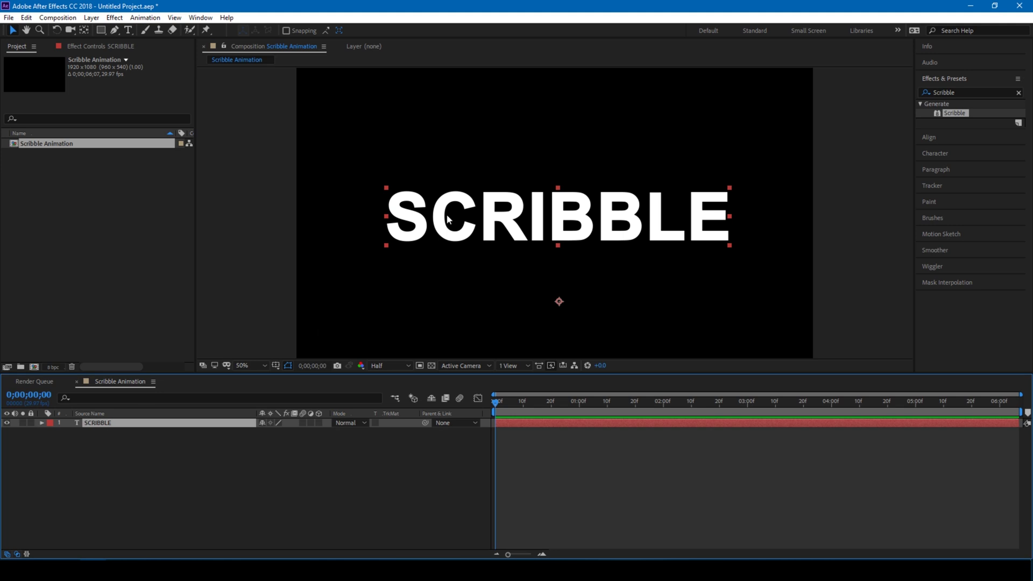
- Auto-trace the SCRIBBLE text layer into letter-outline masks with Layer > Auto-trace
click(92, 17)
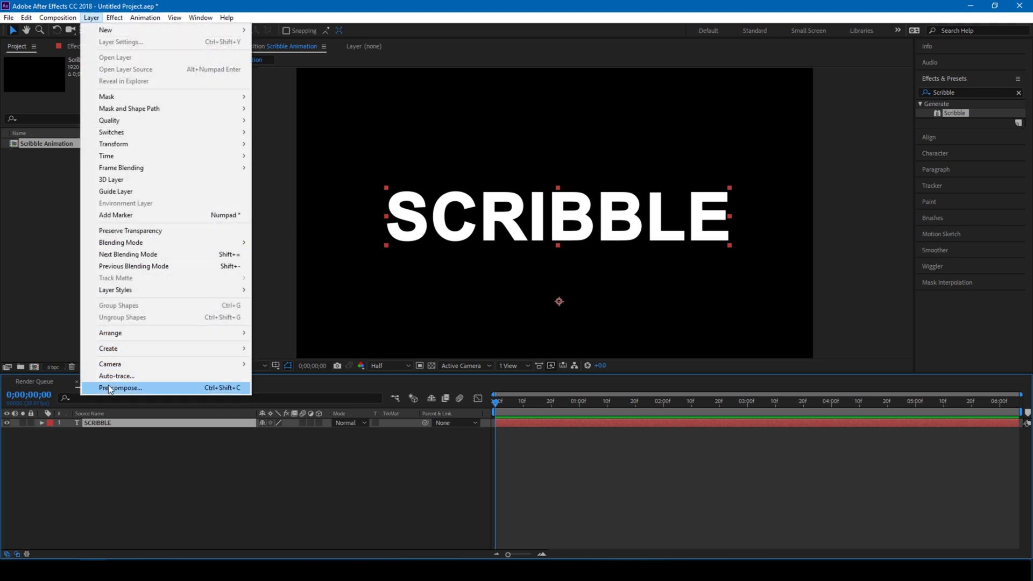
click(113, 375)
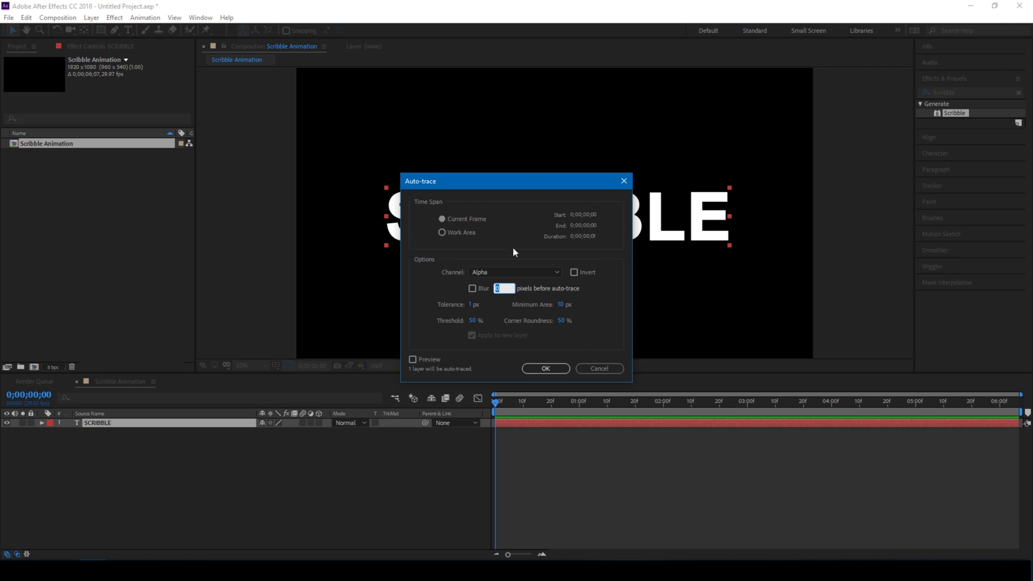
click(544, 369)
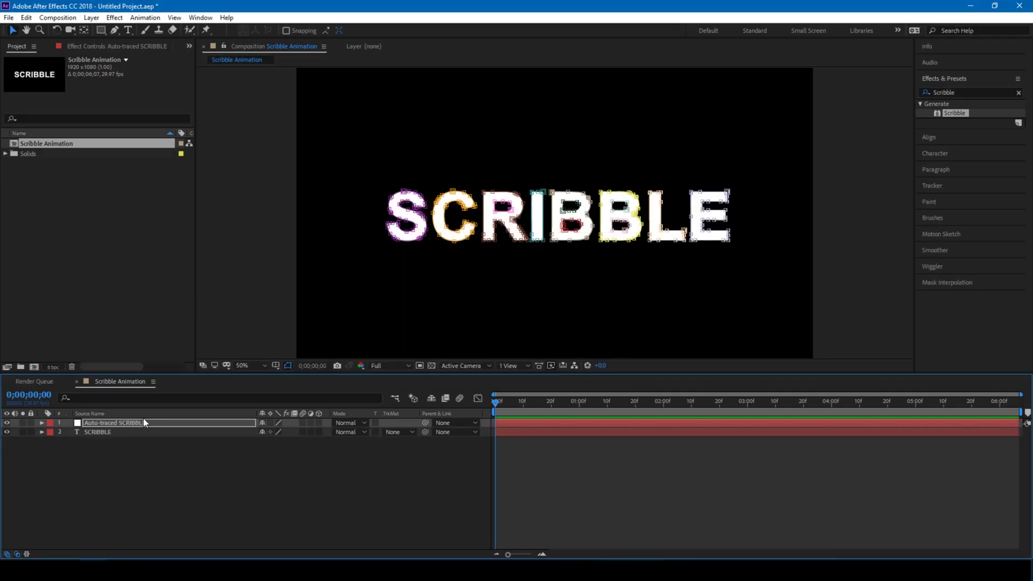
- Hide the original SCRIBBLE layer and show the Auto-traced layer's Effect Controls
click(137, 421)
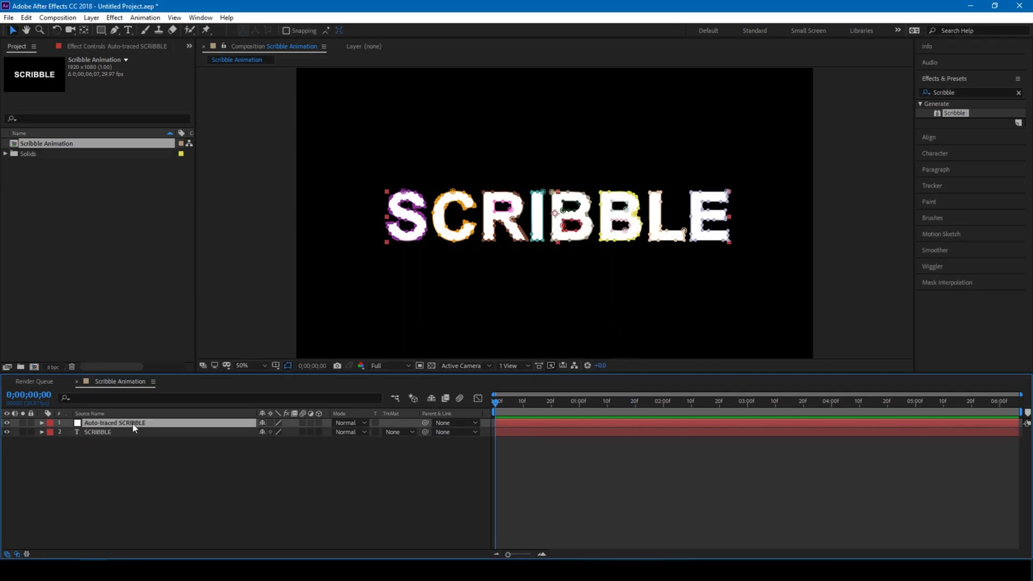
click(7, 432)
click(12, 438)
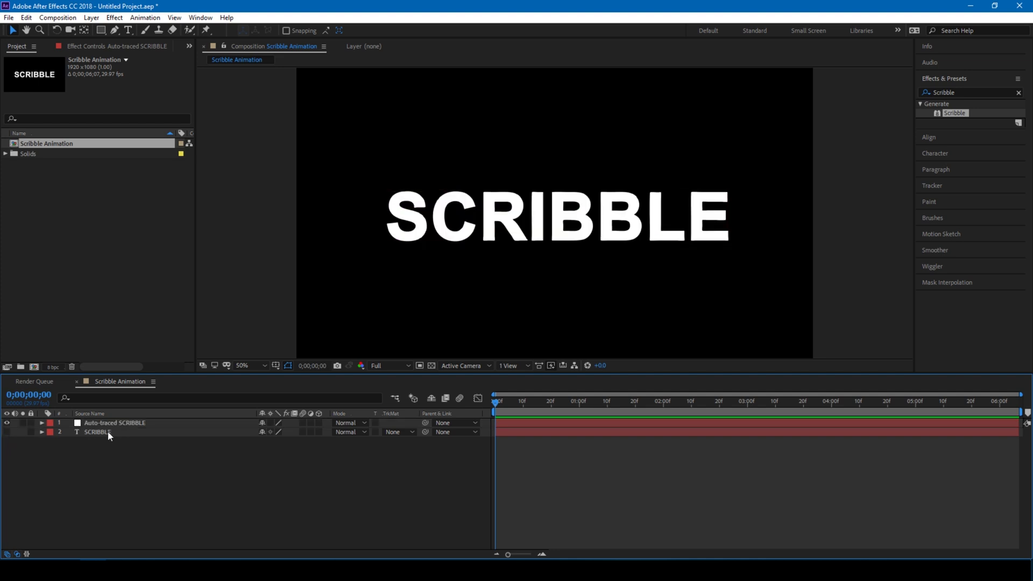
click(121, 421)
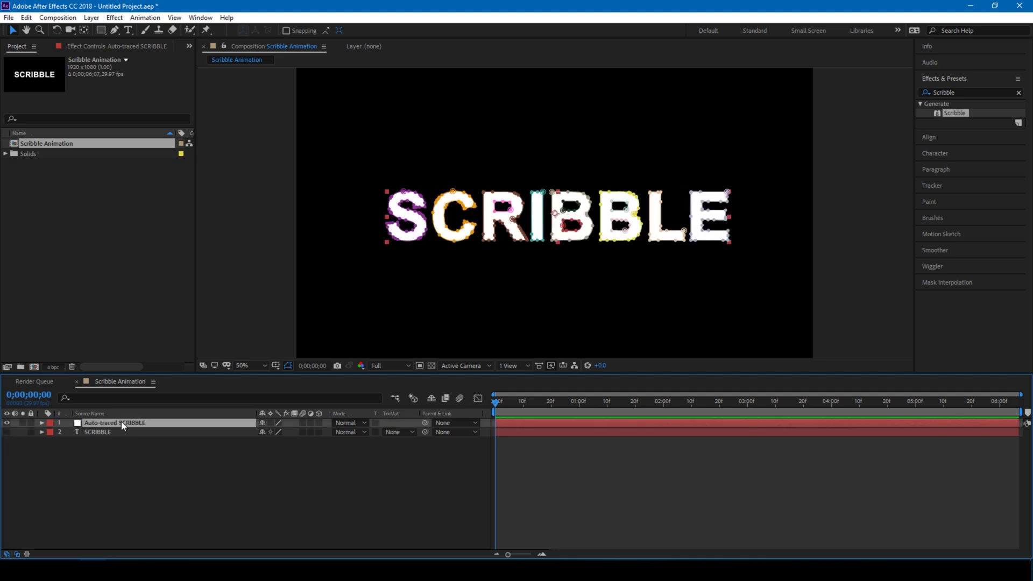
click(101, 47)
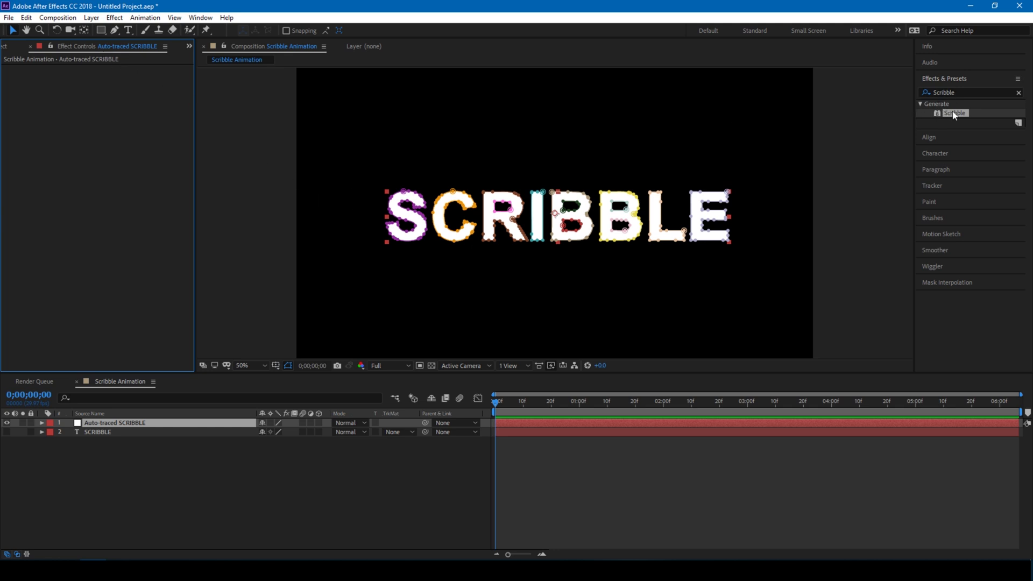
- Apply Scribble to the Auto-traced layer and set its mask option to All Masks Using Modes
mouse_move(952, 113)
mouse_down()
mouse_move(755, 155)
mouse_move(515, 237)
mouse_up()
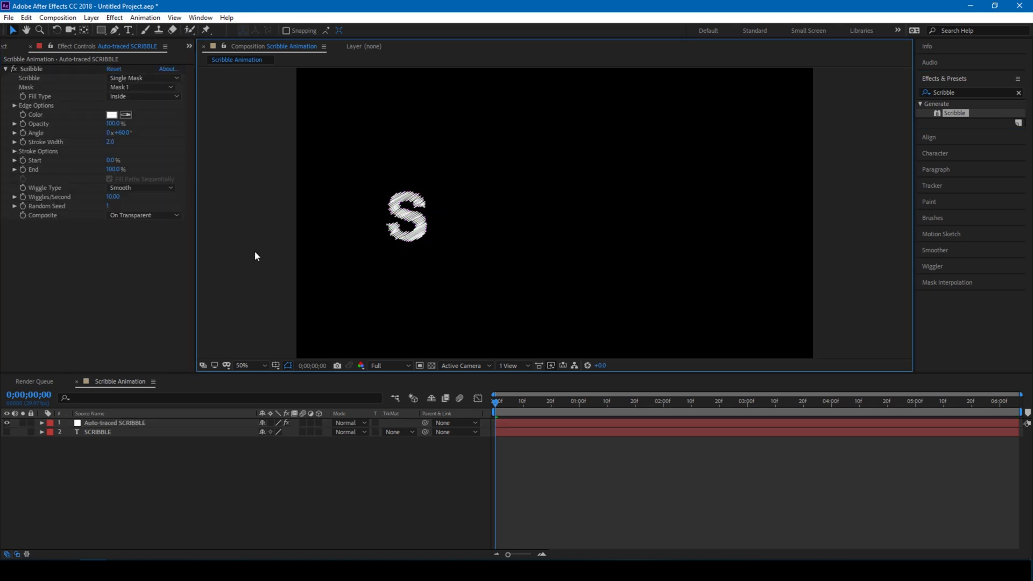
click(125, 77)
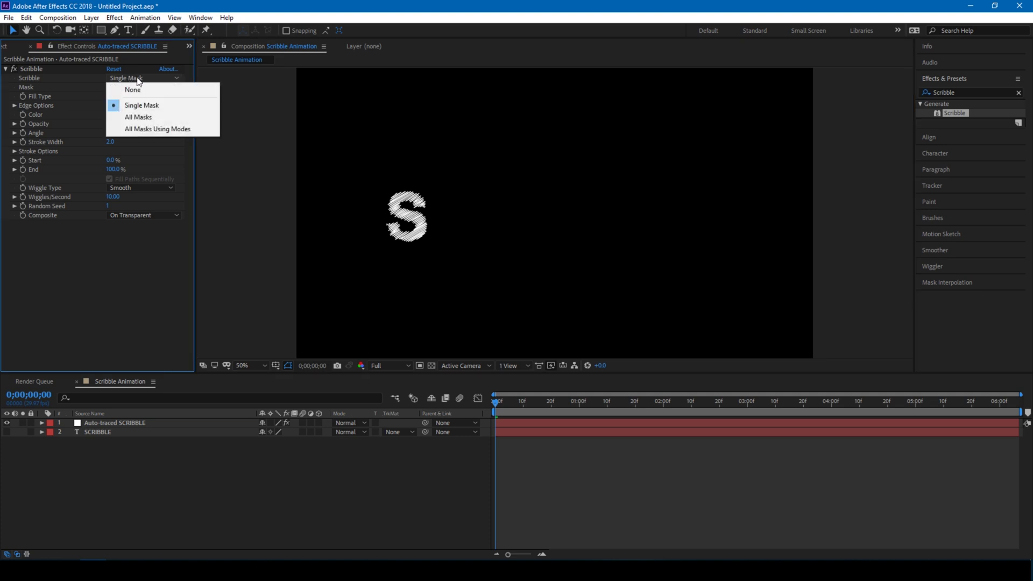
click(134, 129)
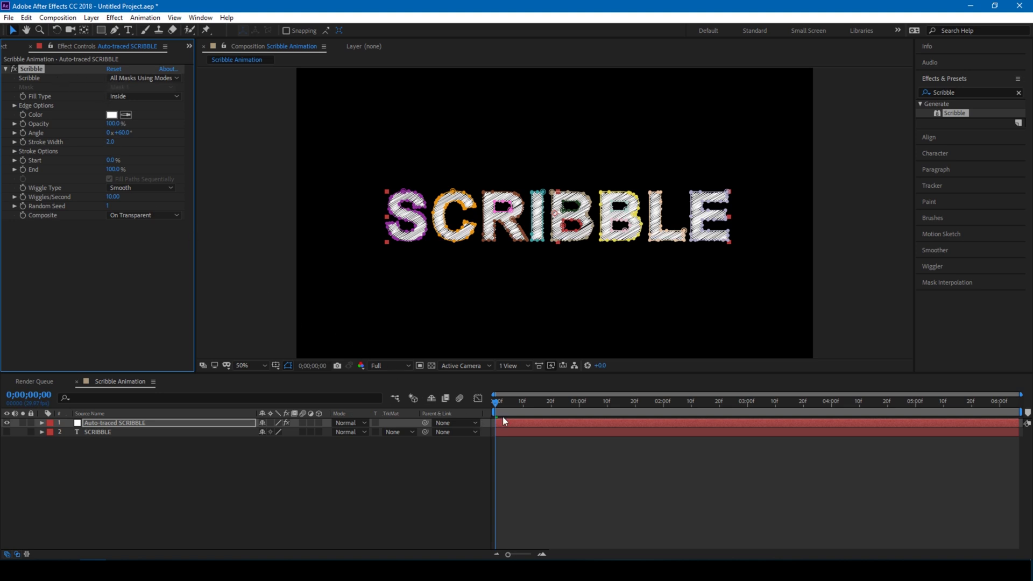
click(505, 443)
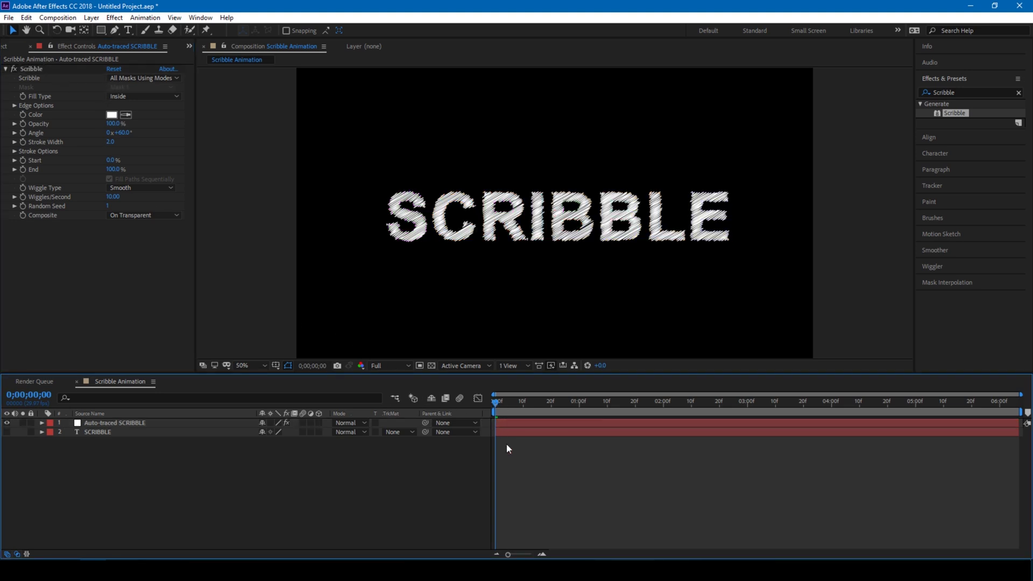
- Keyframe Scribble End from 0% at frame 0 to 100% at 0;00;04;25, then scrub to check
click(23, 169)
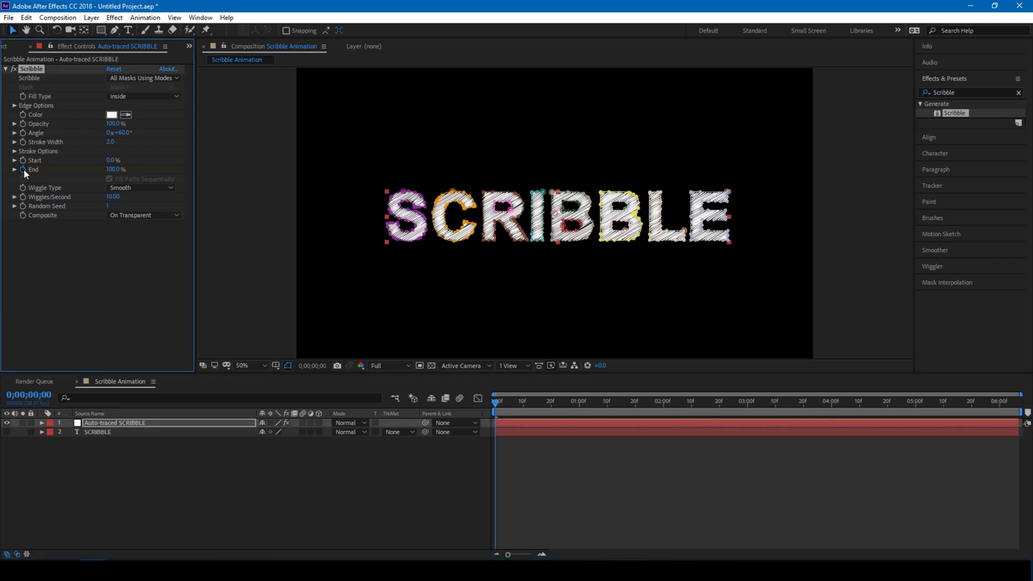
drag(114, 171, 27, 180)
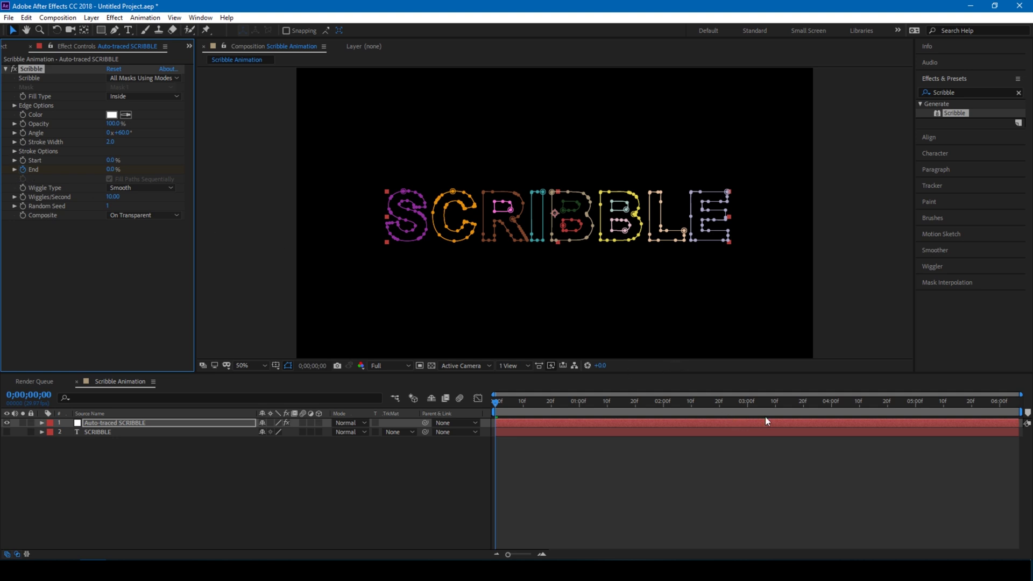
click(901, 401)
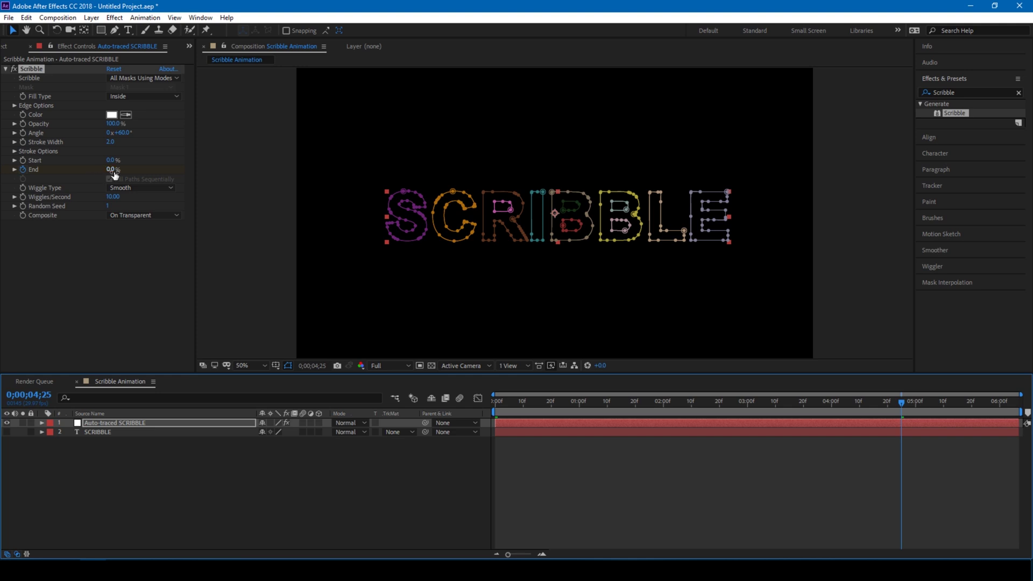
drag(111, 169, 212, 169)
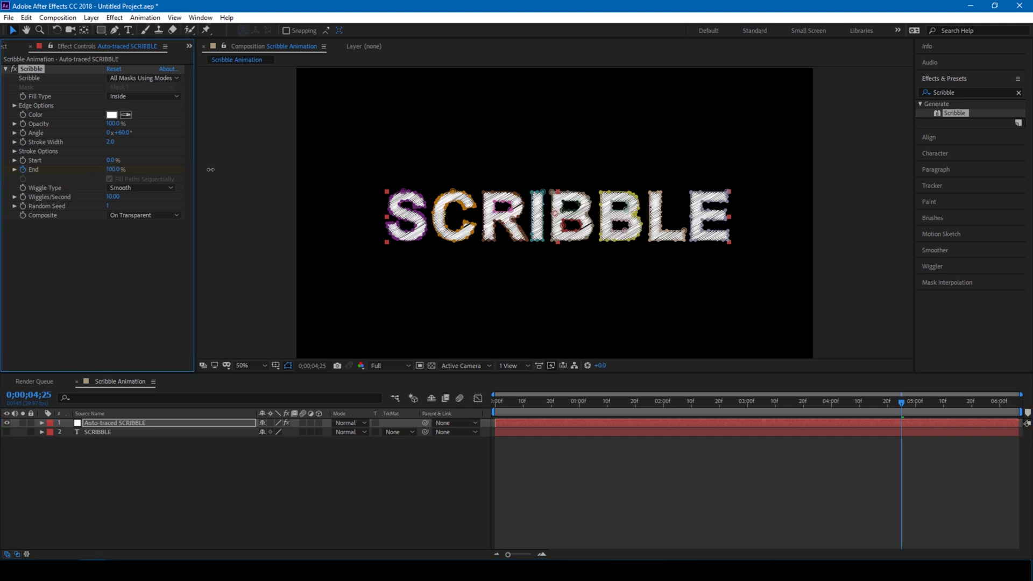
click(224, 166)
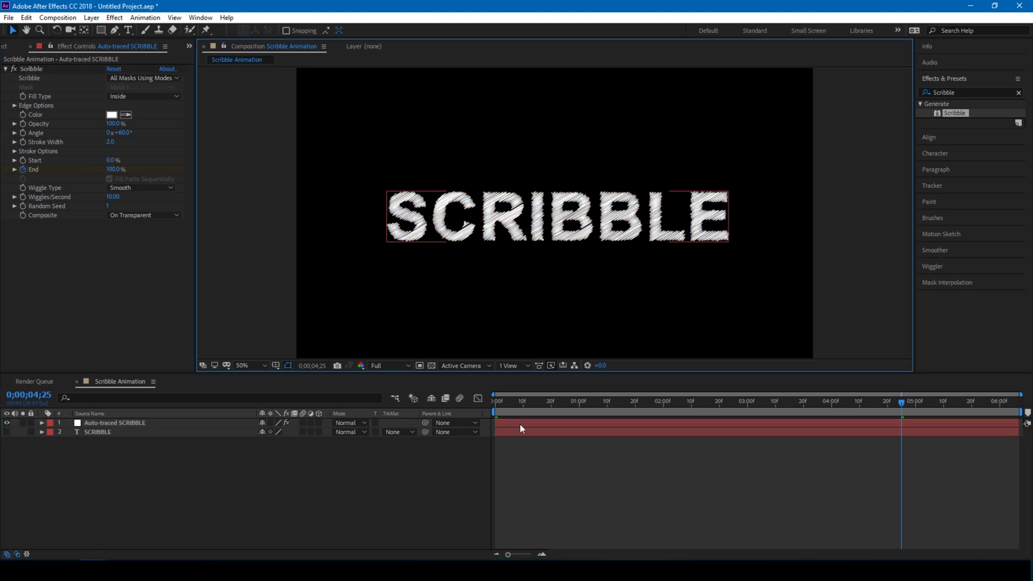
click(496, 401)
mouse_move(496, 402)
mouse_down()
mouse_move(920, 421)
mouse_move(799, 402)
mouse_move(473, 405)
mouse_up()
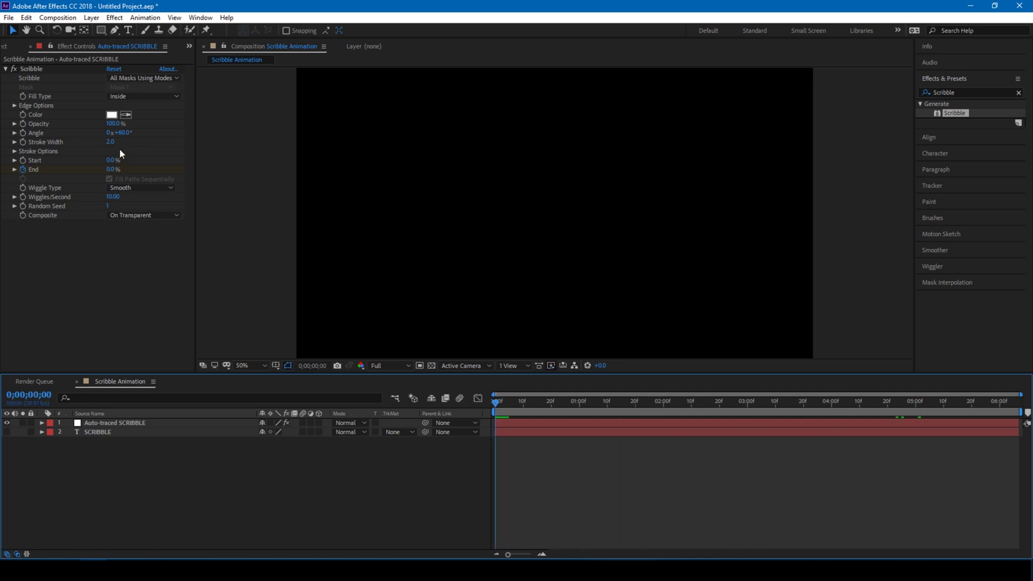
- Go to 0;00;01;11 and zoom and pan the viewer onto the half-drawn SC letters
click(610, 407)
scroll(449, 199, up, 2)
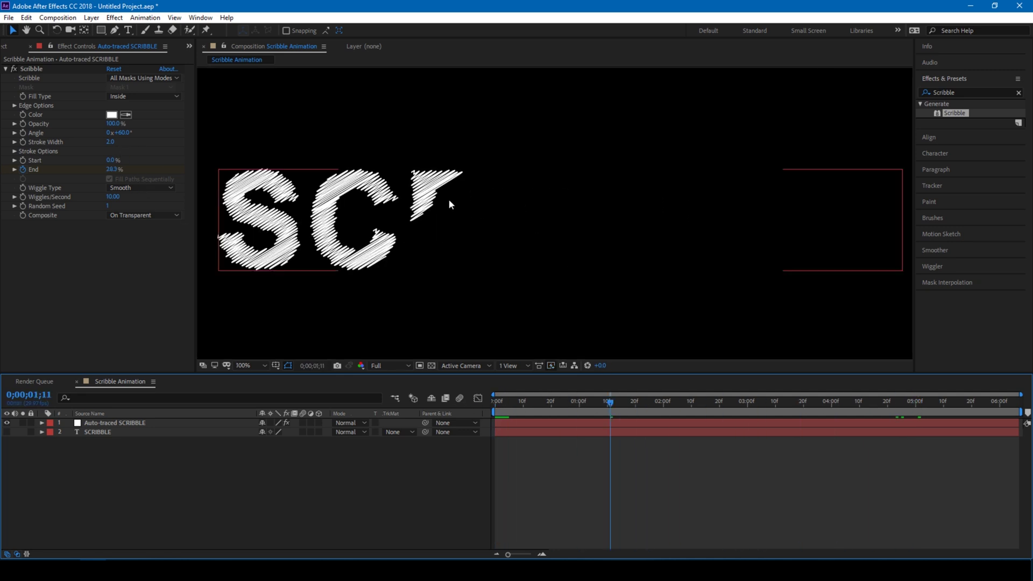
key(h)
scroll(361, 149, up, 2)
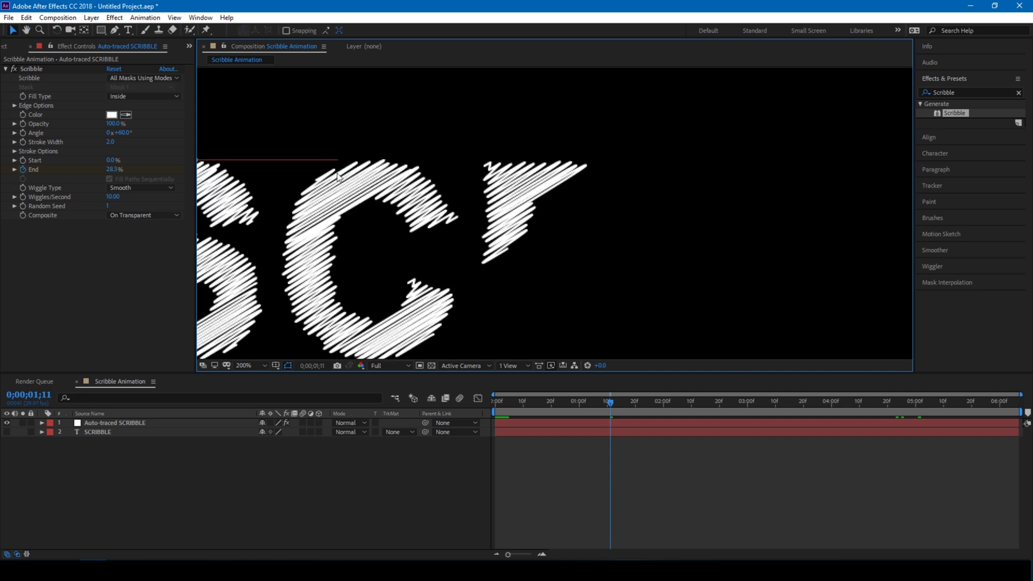
mouse_move(387, 156)
mouse_down()
mouse_move(507, 143)
mouse_move(548, 121)
mouse_up()
key(v)
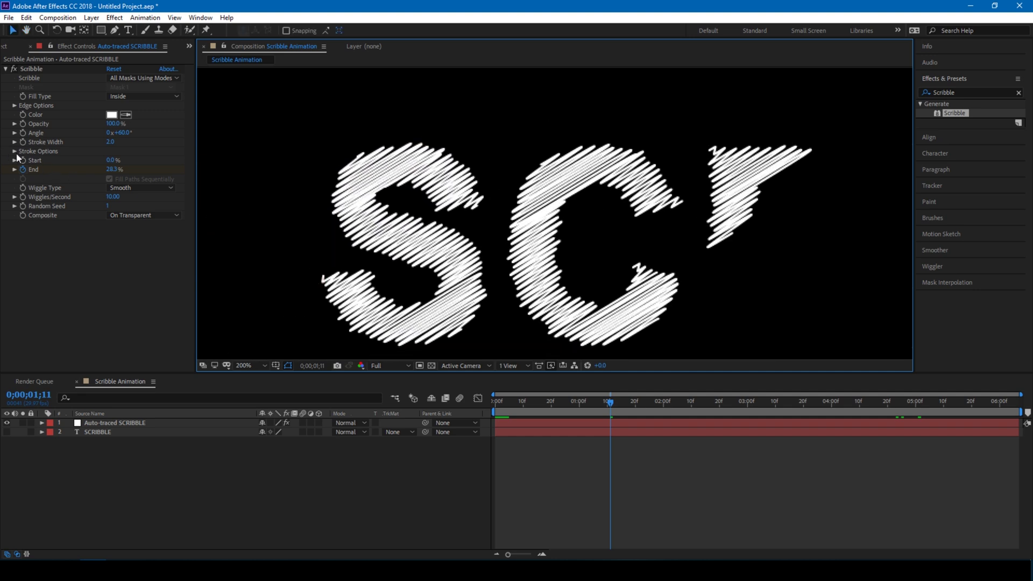
- Expand the Scribble Stroke Options and set Curviness to 20%
click(15, 151)
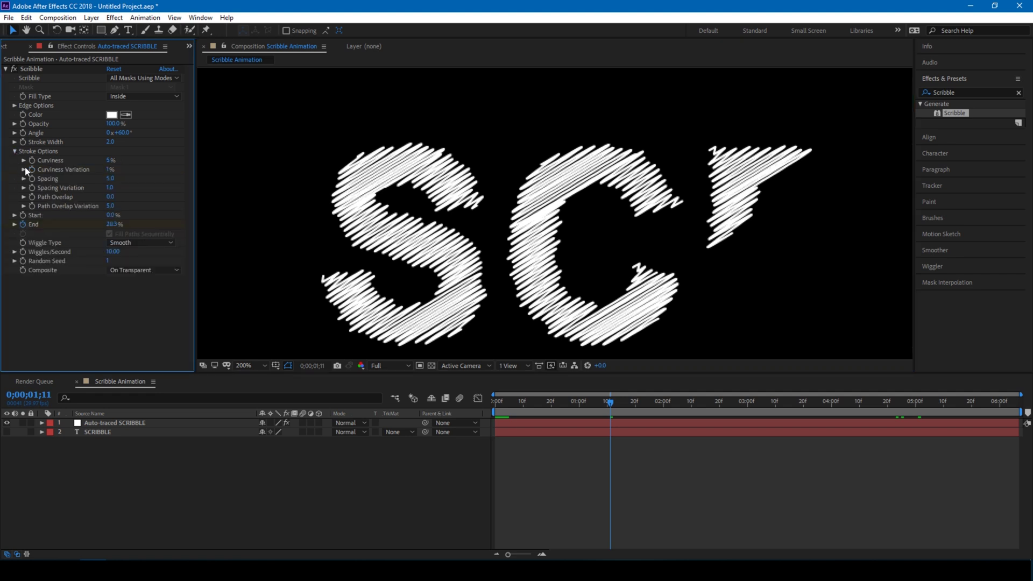
drag(111, 160, 113, 161)
click(111, 160)
text(20)
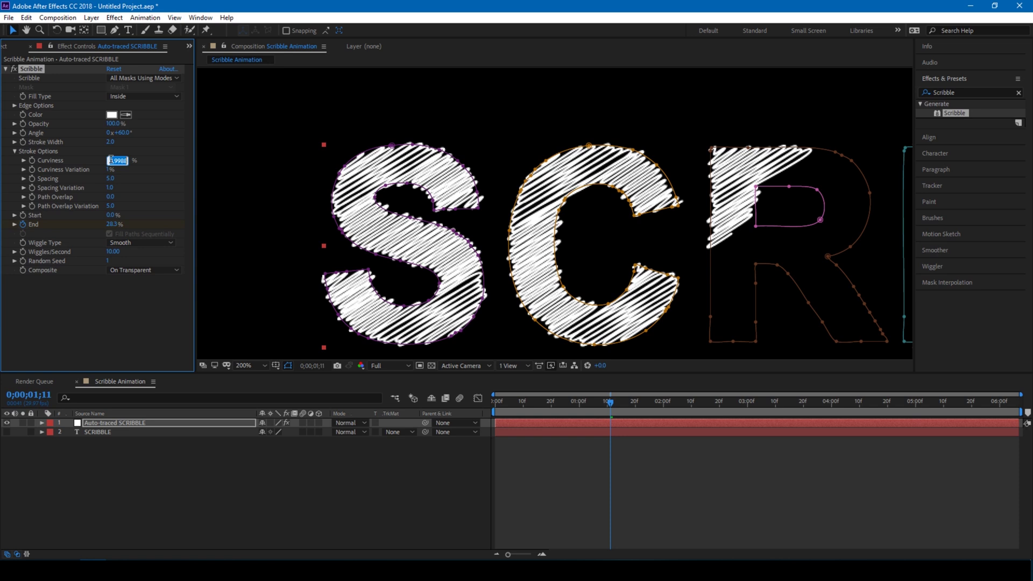
key(Return)
click(340, 111)
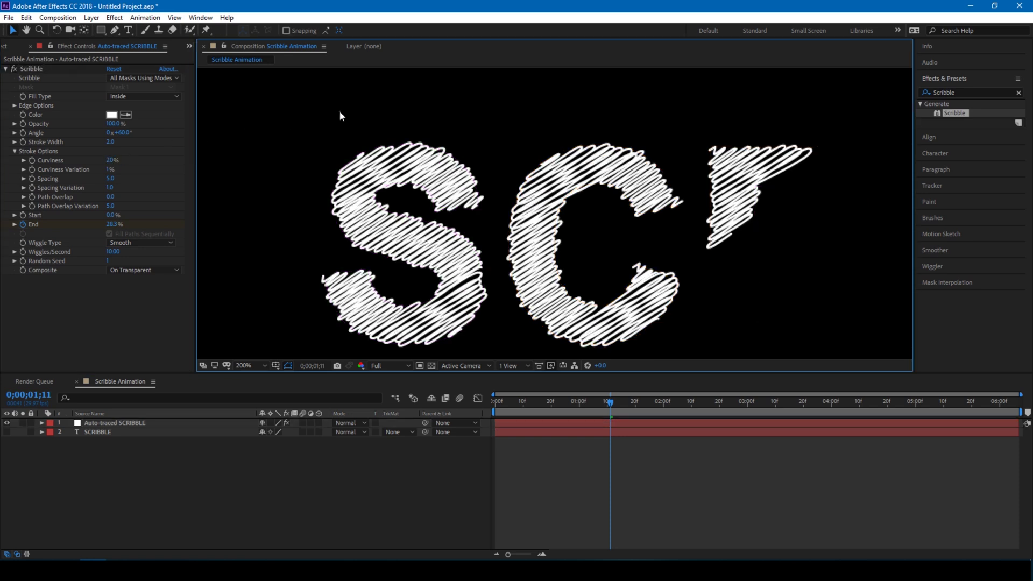
- Set Curviness Variation to 5% and widen Spacing to about 8.1
click(109, 168)
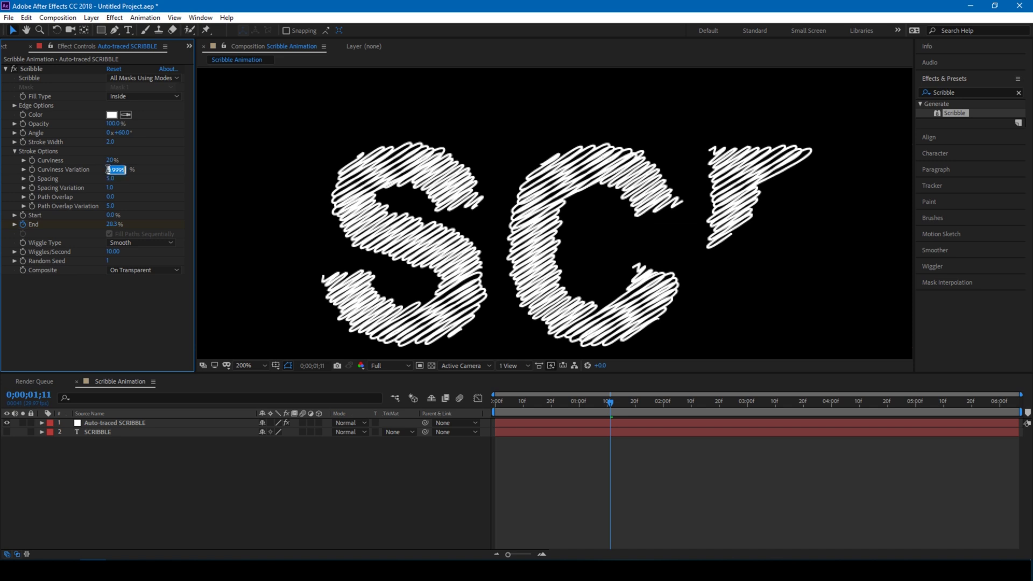
text(50)
key(Return)
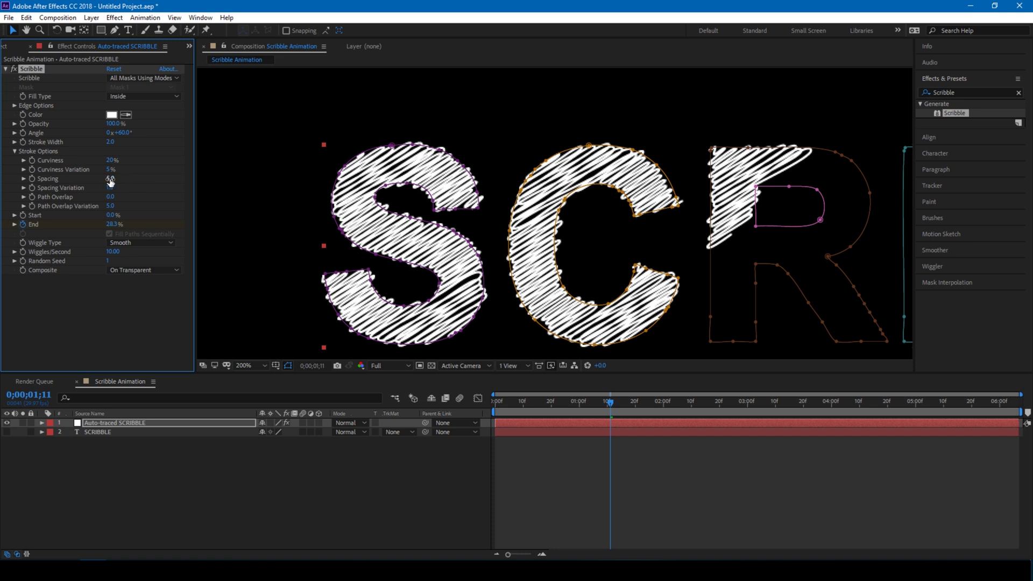
drag(109, 179, 127, 178)
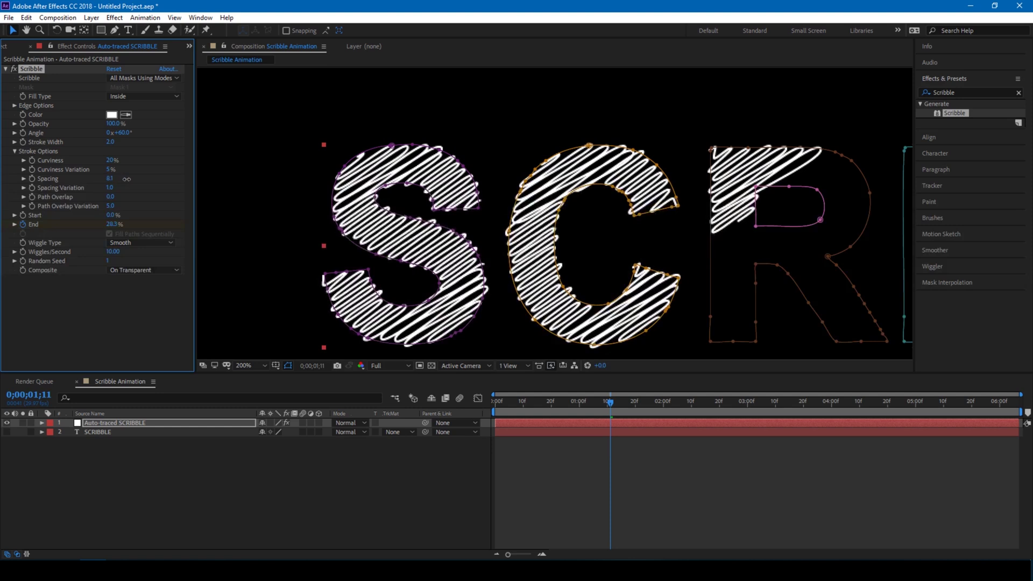
- Set Spacing Variation and Path Overlap both to 5.0
click(112, 189)
text(5)
key(Return)
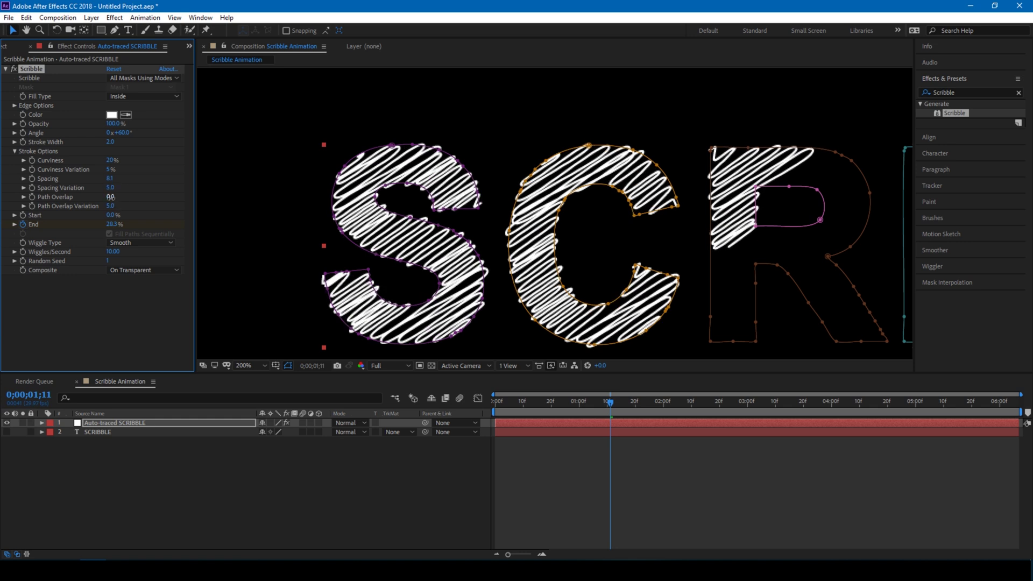
drag(111, 197, 114, 198)
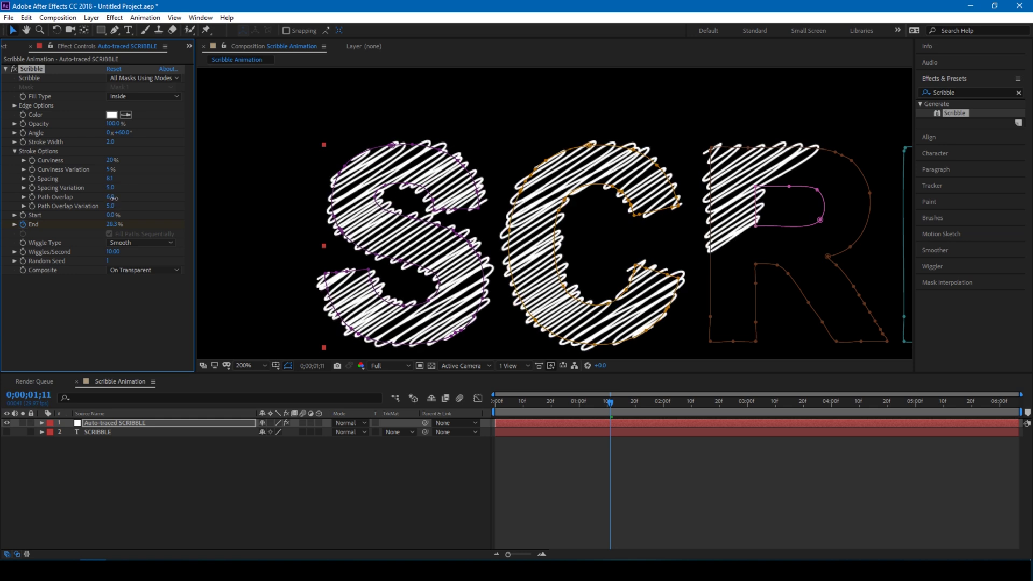
click(114, 197)
text(5)
key(Return)
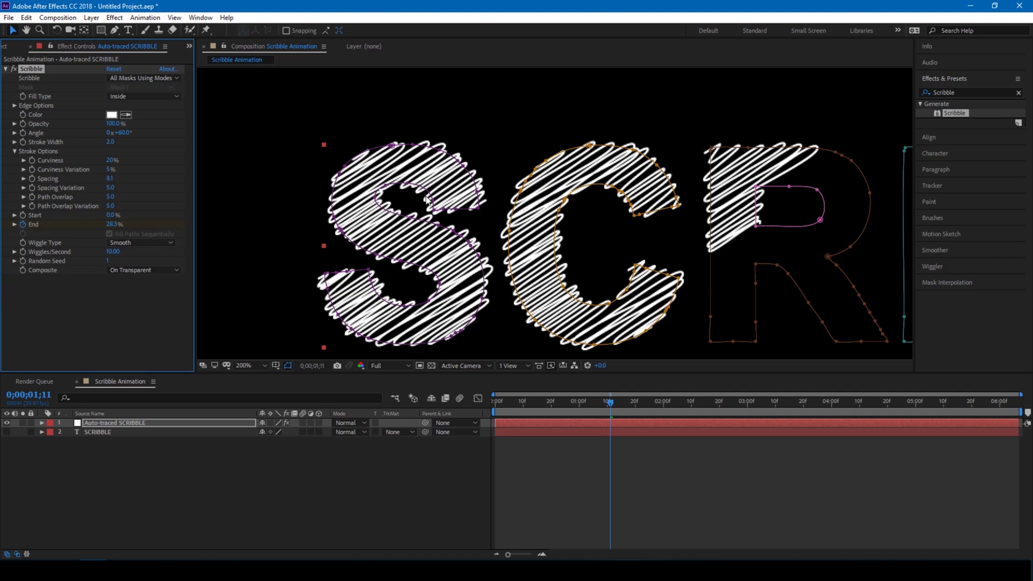
- Zoom the viewer back to 50%, return to frame 0 and preview the full scribble draw-on
click(289, 264)
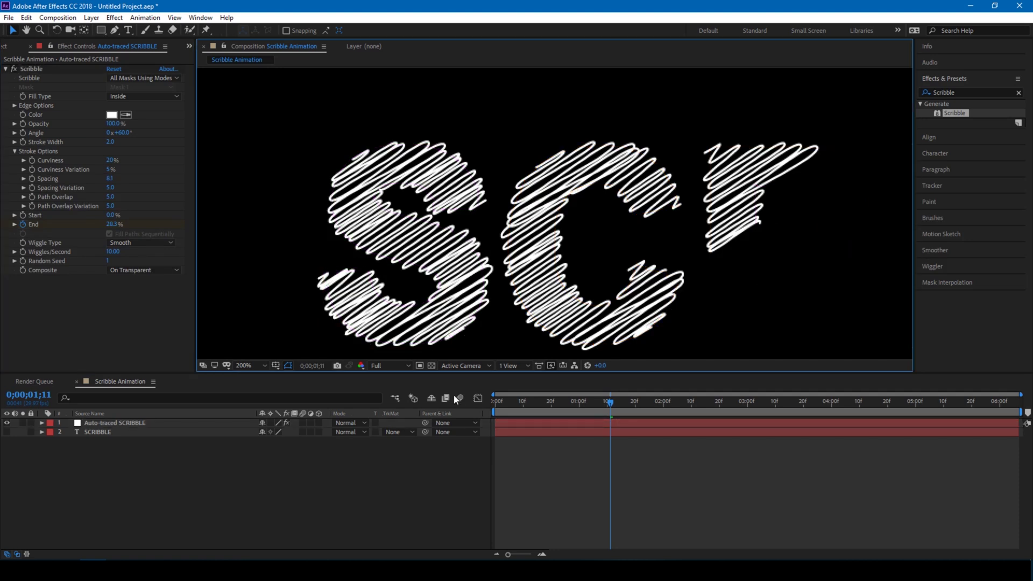
scroll(520, 247, down, 1)
scroll(485, 275, down, 1)
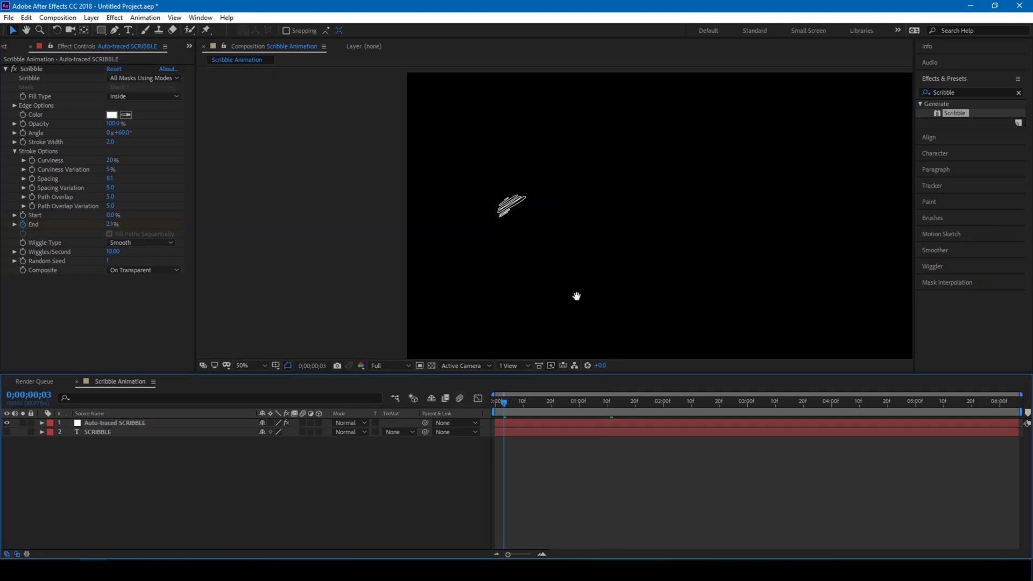
click(495, 403)
key(space)
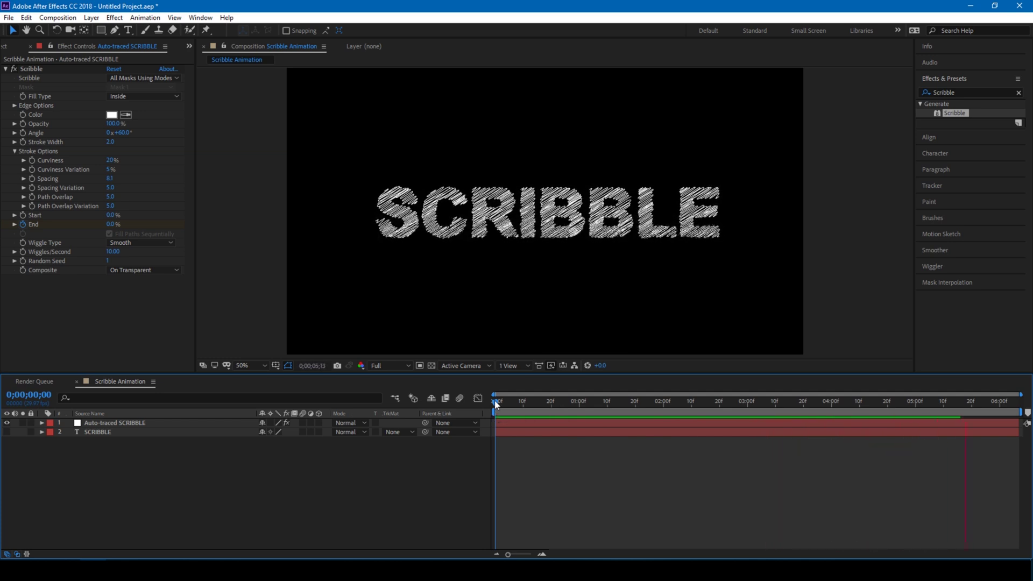
scroll(504, 252, up, 2)
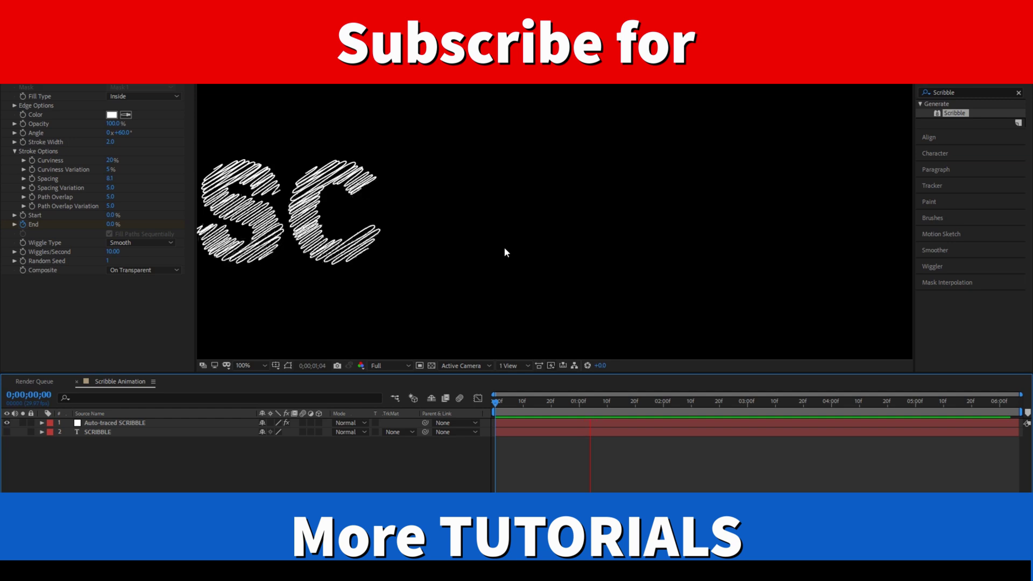